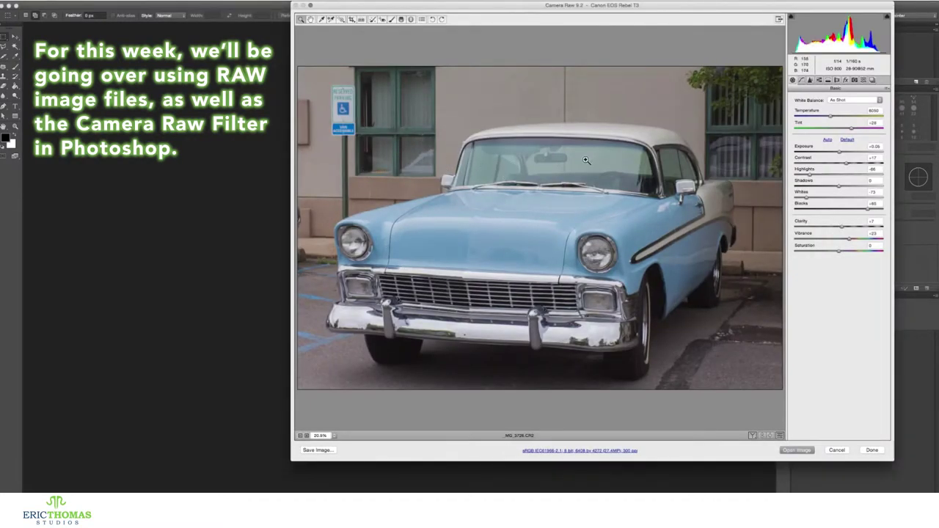
# - Preview the Daylight, Auto, Cloudy and Shade white balance presets, then return to As Shot
pyautogui.click(837, 101)
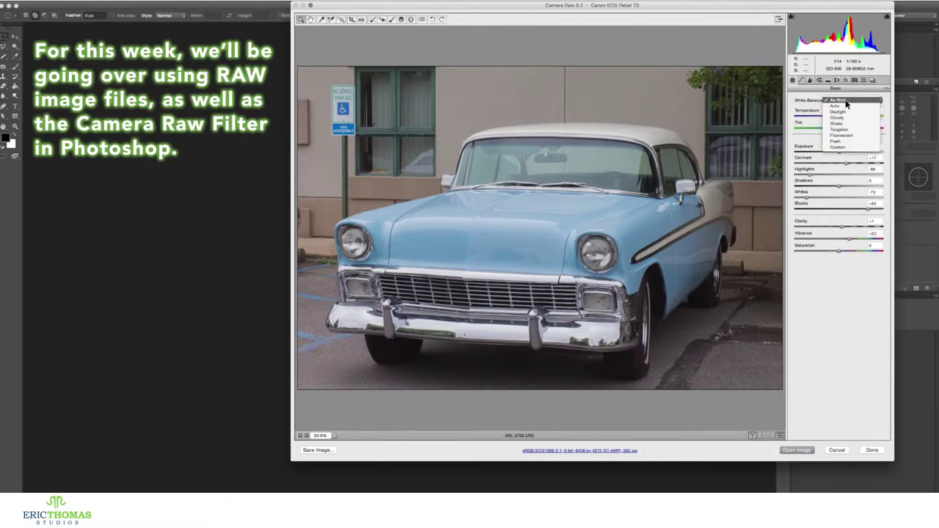
pyautogui.click(846, 112)
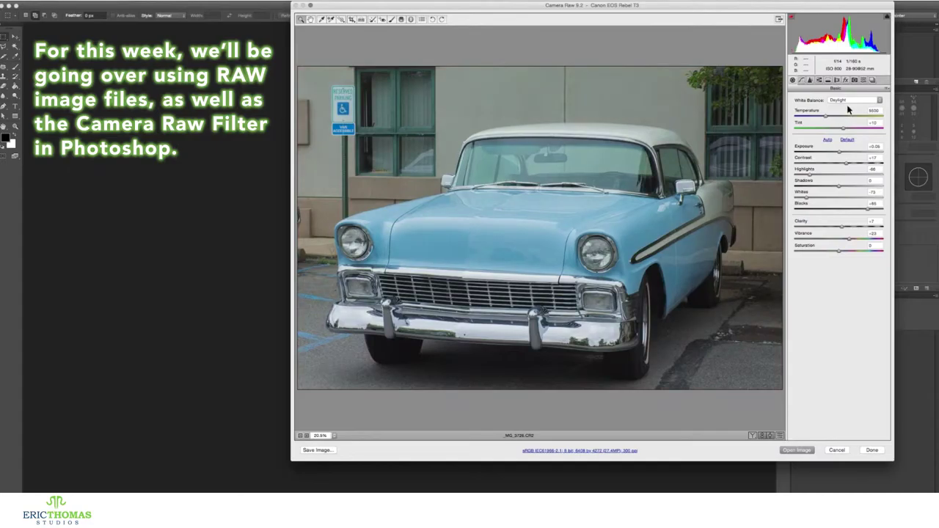
pyautogui.click(846, 98)
pyautogui.click(844, 96)
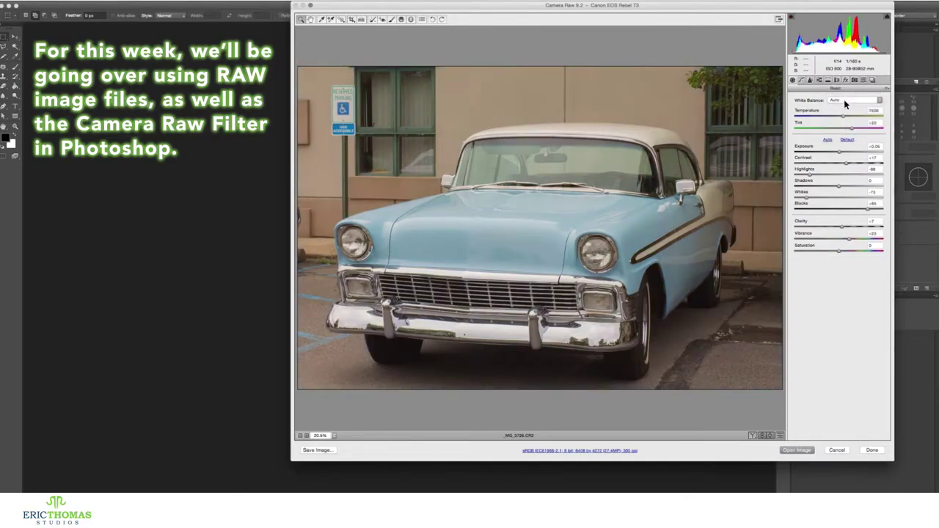
pyautogui.click(844, 100)
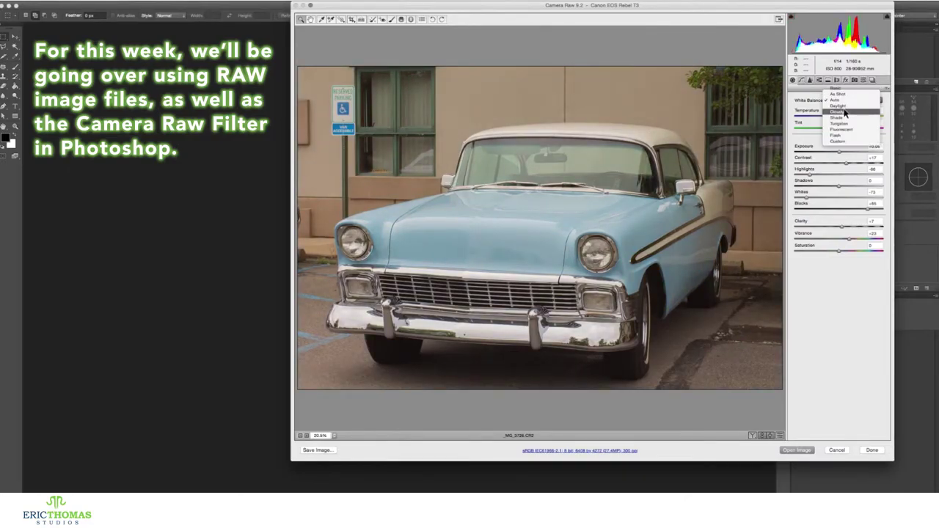
pyautogui.click(844, 114)
pyautogui.click(843, 101)
pyautogui.click(843, 107)
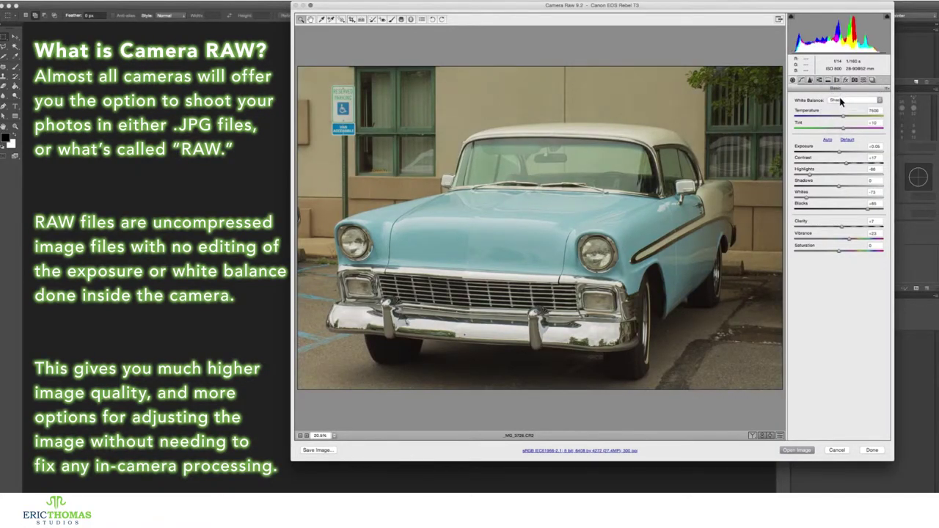
pyautogui.click(841, 97)
pyautogui.click(809, 102)
pyautogui.click(849, 101)
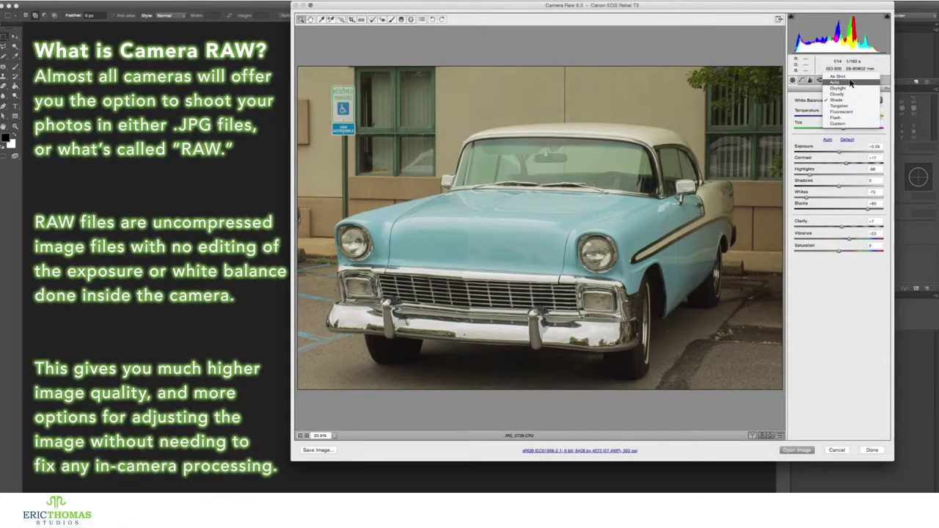
pyautogui.click(848, 74)
# - Save a new snapshot named 'start' and go back to the Basic panel
pyautogui.click(871, 79)
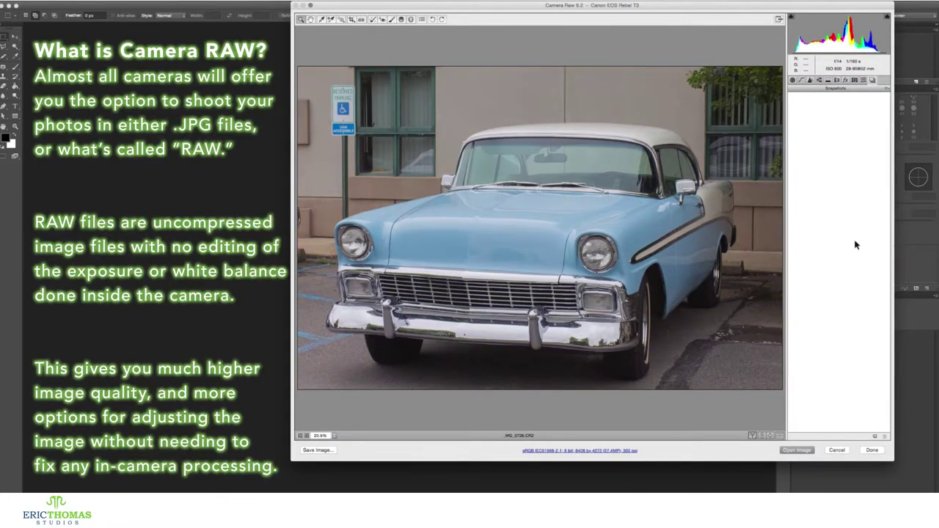
pyautogui.click(876, 438)
pyautogui.write('start')
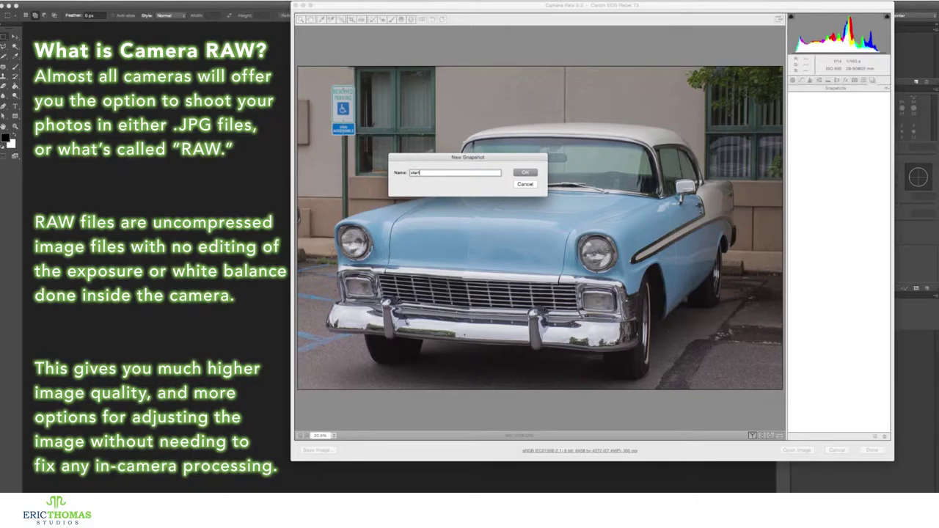
pyautogui.press('Return')
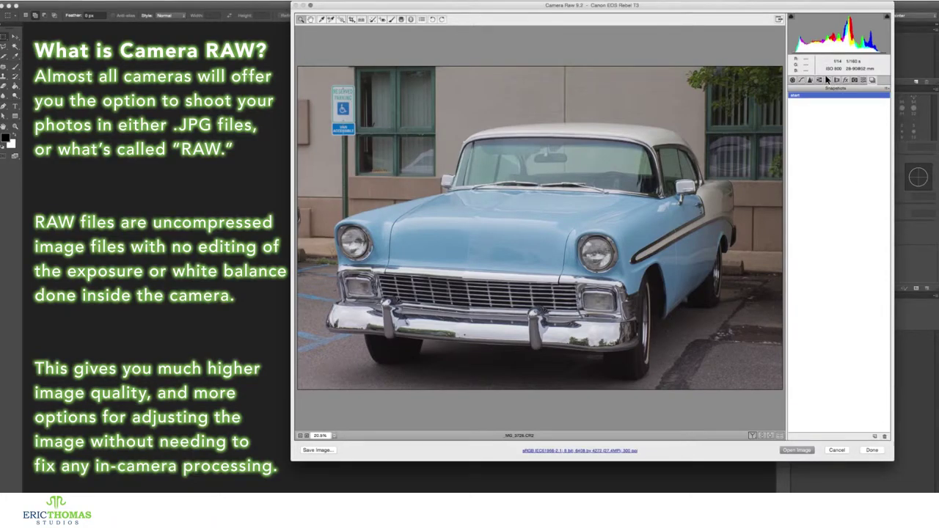
pyautogui.click(792, 80)
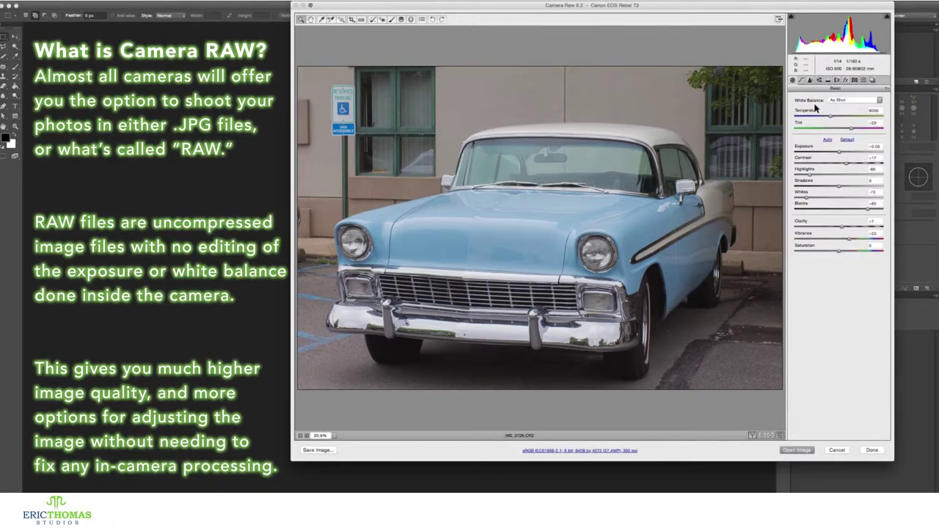
# - Set White Balance to Shade and fine-tune Temperature to 7650
pyautogui.click(847, 101)
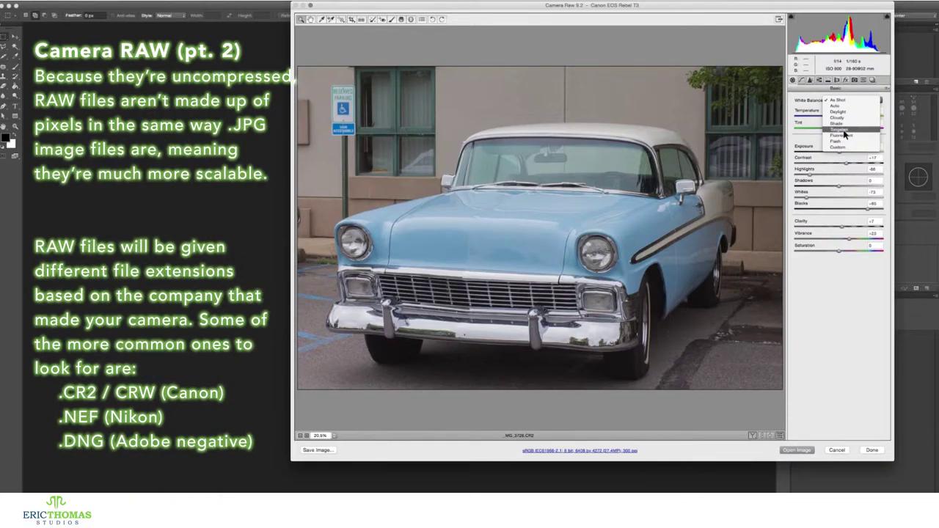
pyautogui.click(844, 130)
pyautogui.click(840, 102)
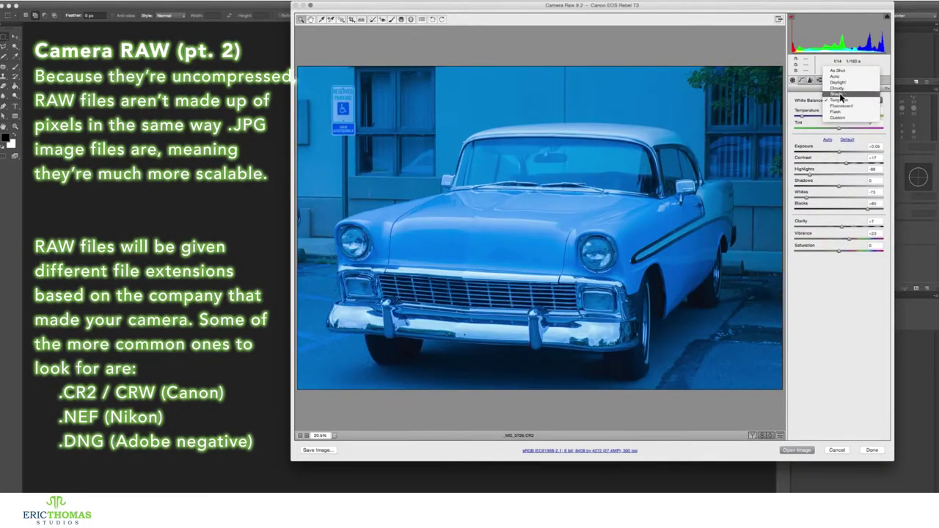
pyautogui.click(841, 94)
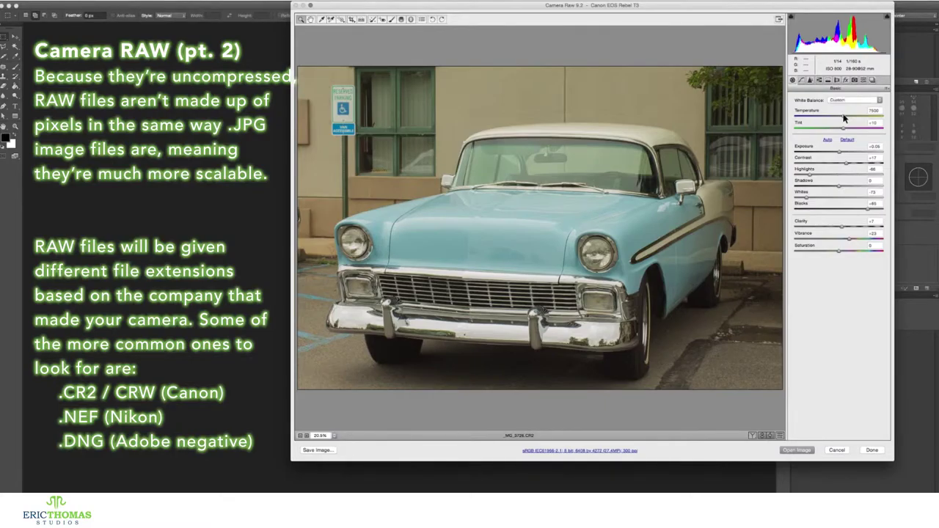
pyautogui.click(844, 117)
# - Raise Contrast to +42 and Vibrance to +30, and adjust Clarity and Saturation
pyautogui.moveTo(847, 166); pyautogui.dragTo(858, 166)
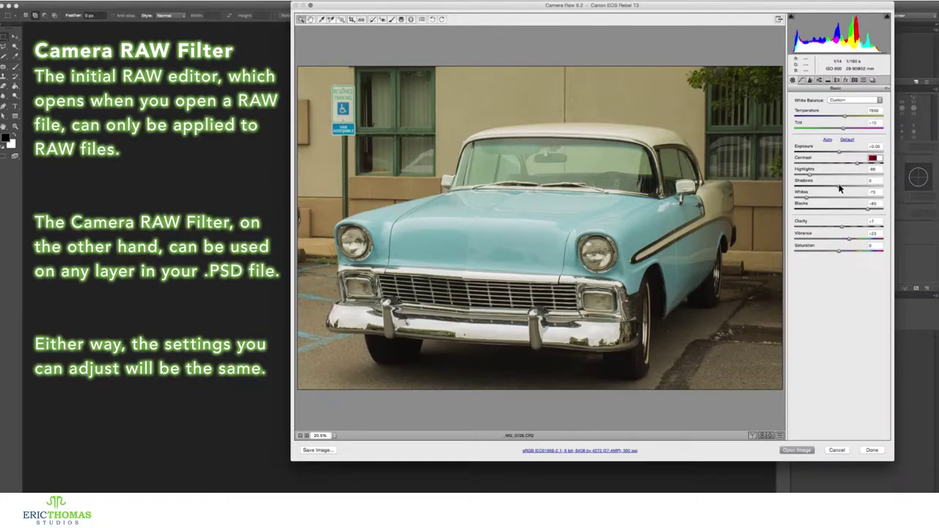
pyautogui.click(845, 228)
pyautogui.click(852, 240)
pyautogui.moveTo(839, 253); pyautogui.dragTo(843, 254)
pyautogui.click(843, 254)
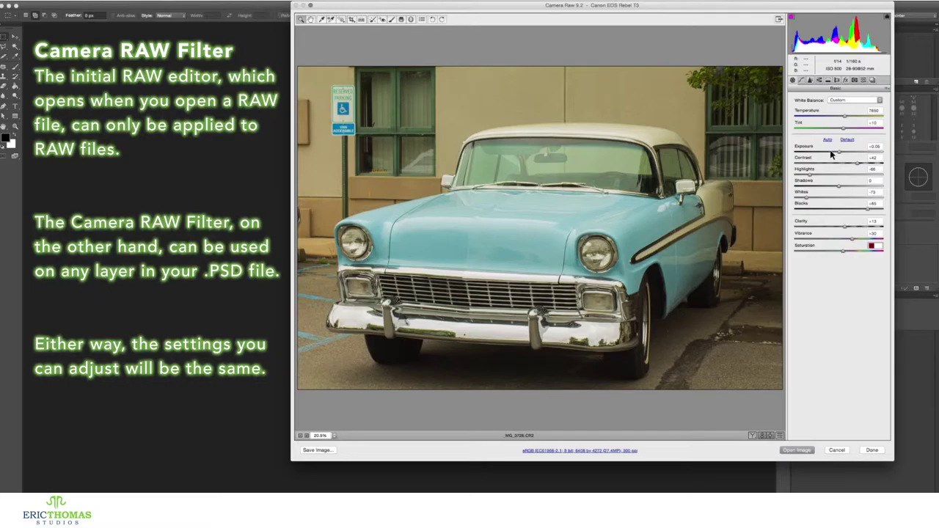
# - Set Highlights to about -33, brighten Shadows, Whites to -92 and Blacks to -78
pyautogui.moveTo(810, 177)
pyautogui.mouseDown()
pyautogui.moveTo(845, 178)
pyautogui.moveTo(815, 178)
pyautogui.moveTo(843, 189)
pyautogui.mouseUp()
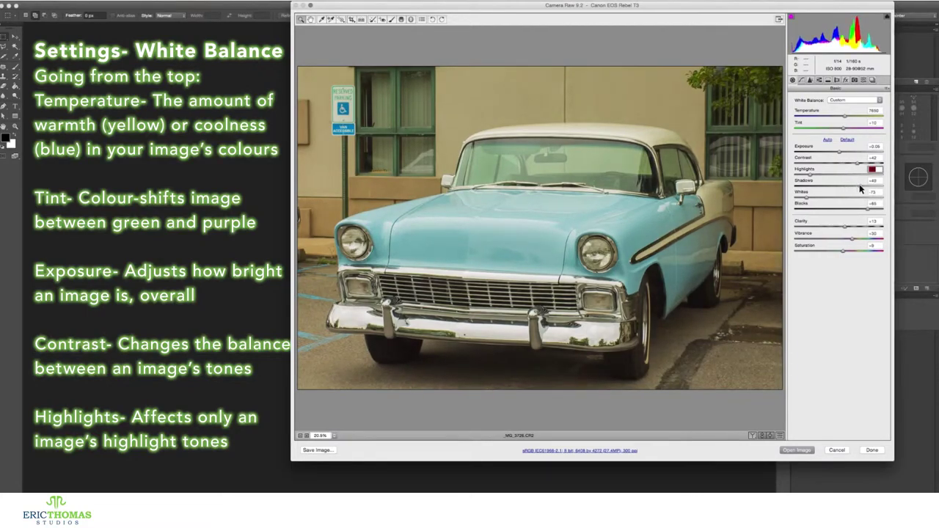
pyautogui.moveTo(842, 189)
pyautogui.mouseDown()
pyautogui.moveTo(873, 188)
pyautogui.moveTo(851, 188)
pyautogui.mouseUp()
pyautogui.moveTo(806, 200); pyautogui.dragTo(802, 202)
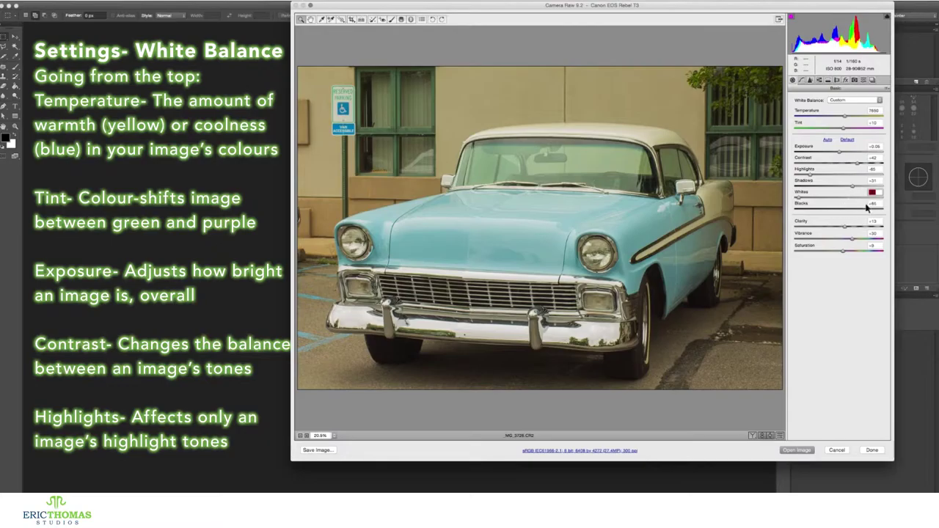
pyautogui.moveTo(869, 210); pyautogui.dragTo(873, 212)
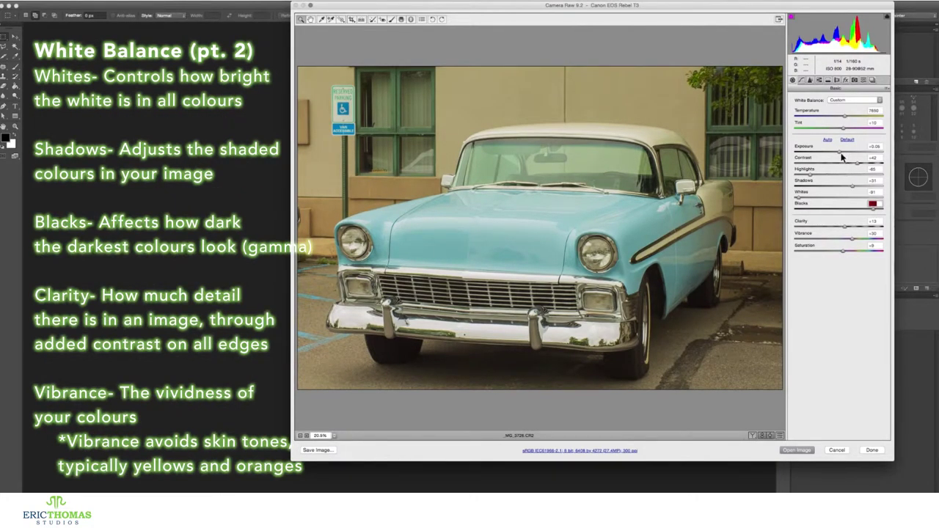
pyautogui.click(801, 81)
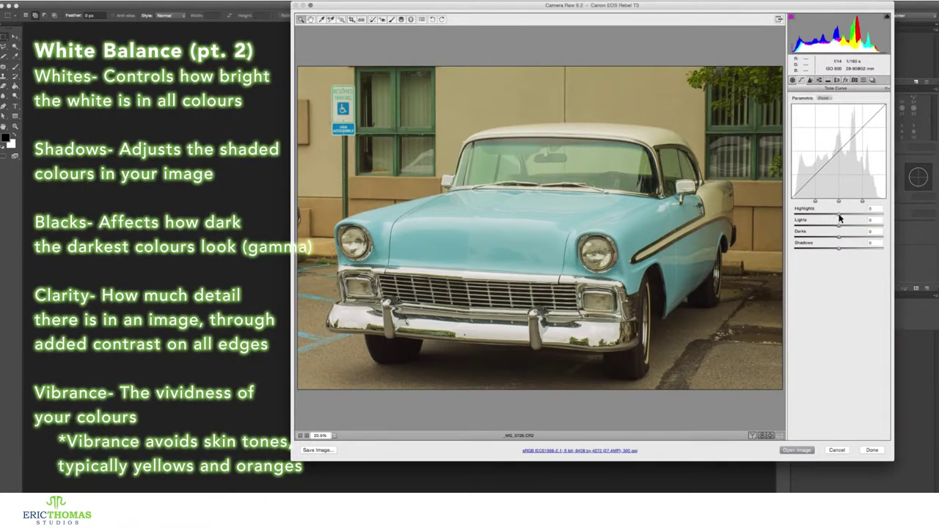
# - Set the parametric curve: Highlights +45, Lights -26, Darks -33, and lower Shadows
pyautogui.moveTo(840, 214); pyautogui.dragTo(782, 218)
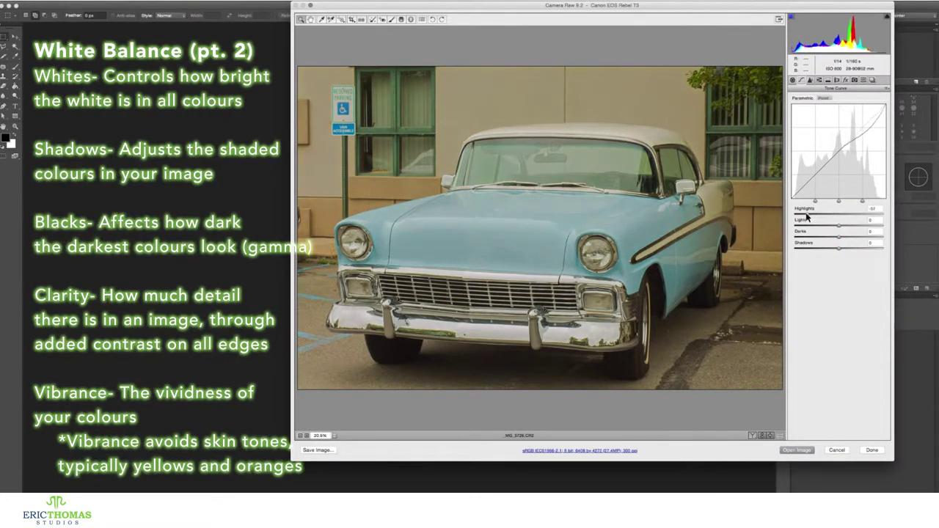
pyautogui.moveTo(782, 218); pyautogui.dragTo(863, 214)
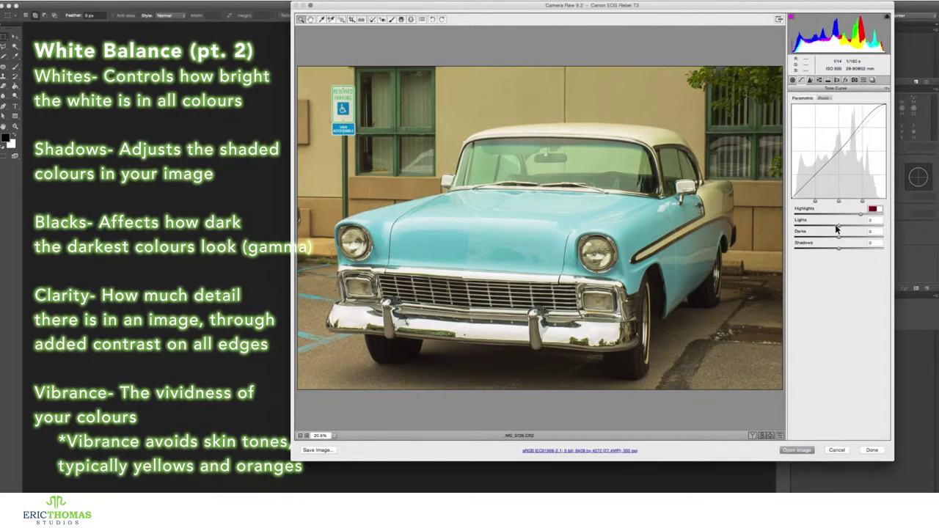
pyautogui.moveTo(841, 227); pyautogui.dragTo(823, 227)
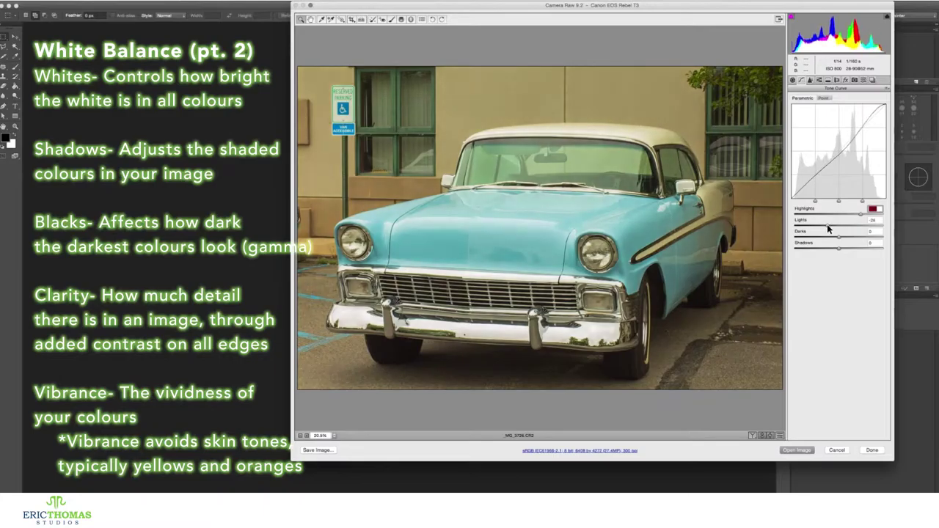
pyautogui.moveTo(840, 237); pyautogui.dragTo(841, 237)
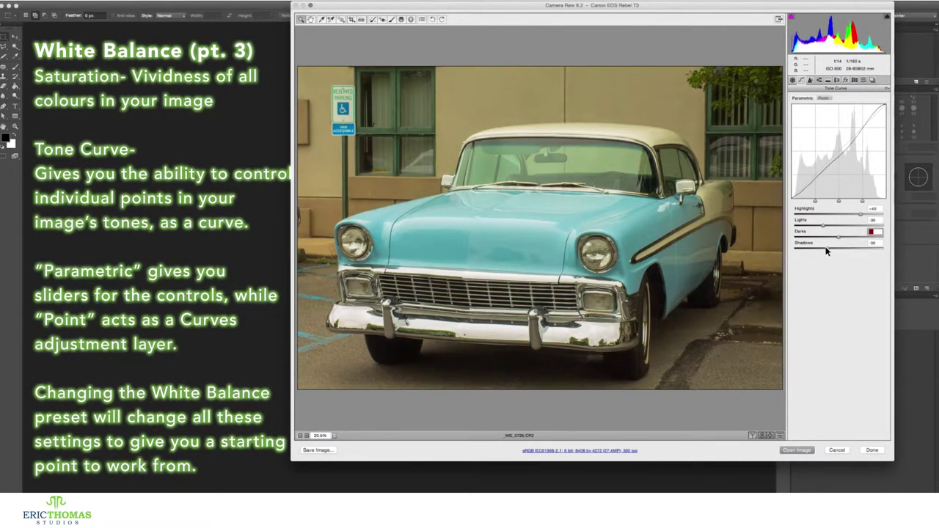
pyautogui.moveTo(836, 251); pyautogui.dragTo(830, 251)
# - Add and reshape a point on the Blue channel point curve
pyautogui.click(824, 98)
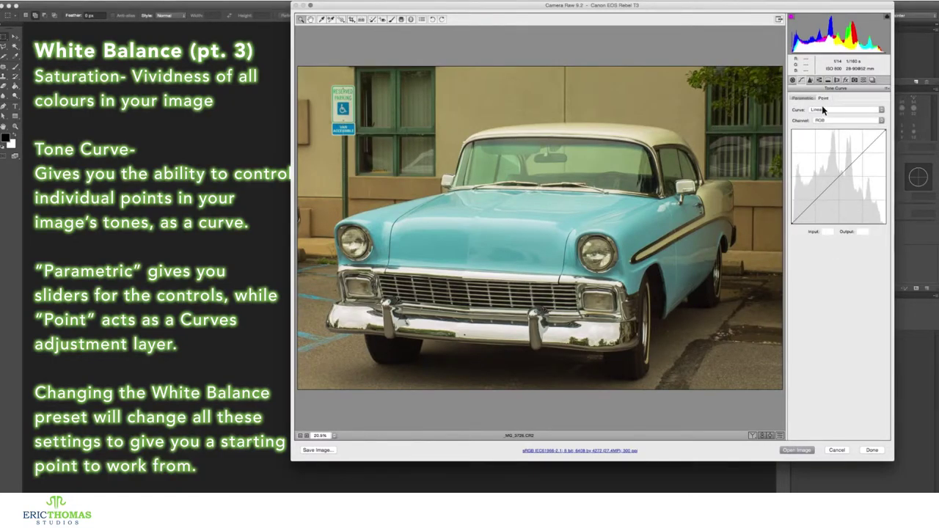
pyautogui.click(822, 120)
pyautogui.click(831, 138)
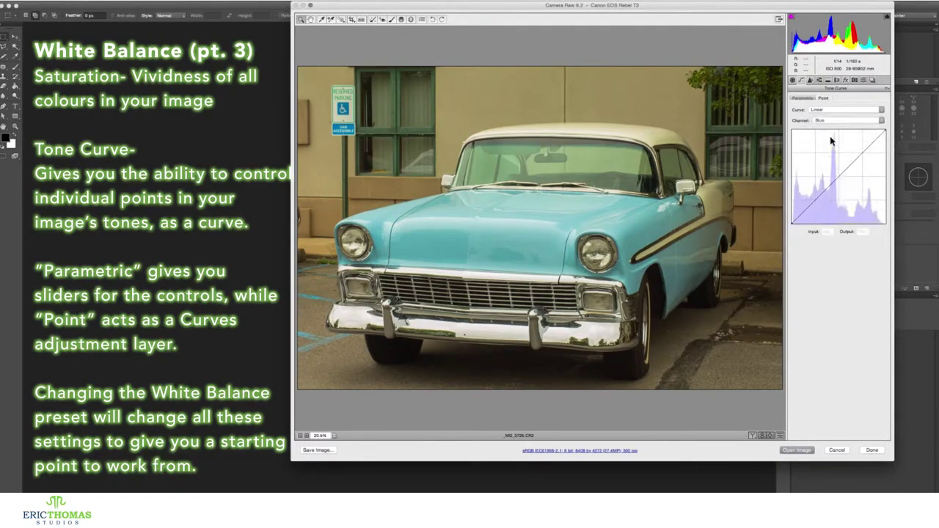
pyautogui.click(816, 200)
pyautogui.moveTo(841, 172)
pyautogui.mouseDown()
pyautogui.moveTo(845, 178)
pyautogui.moveTo(842, 170)
pyautogui.mouseUp()
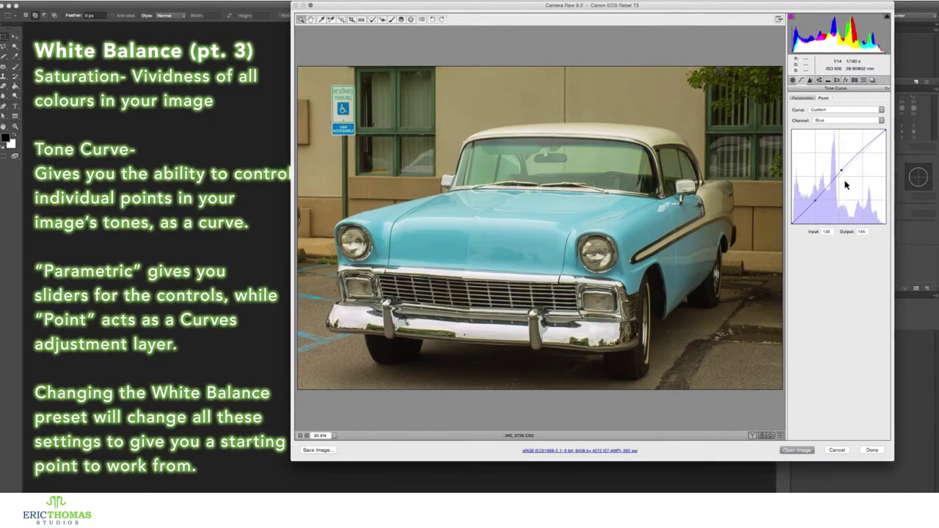
# - Pull the Red channel point curve down to remove warmth
pyautogui.click(832, 120)
pyautogui.click(832, 114)
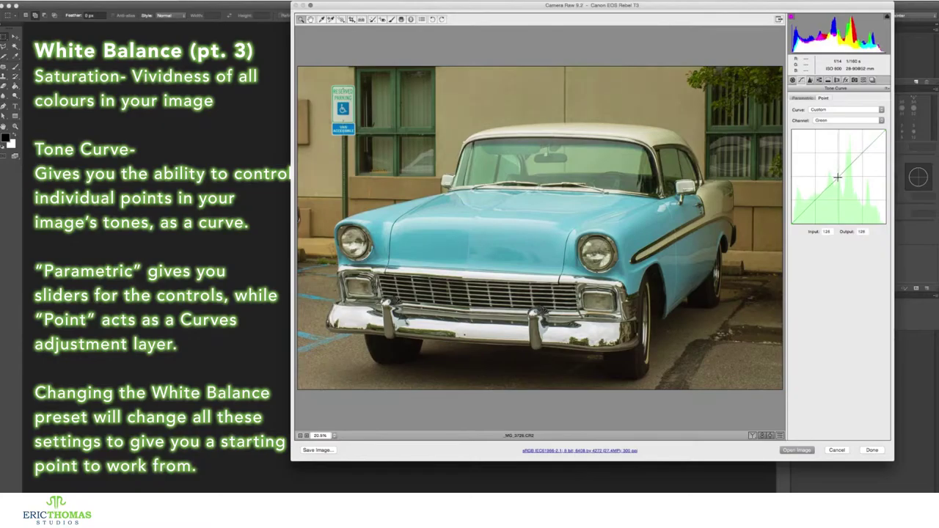
pyautogui.click(844, 121)
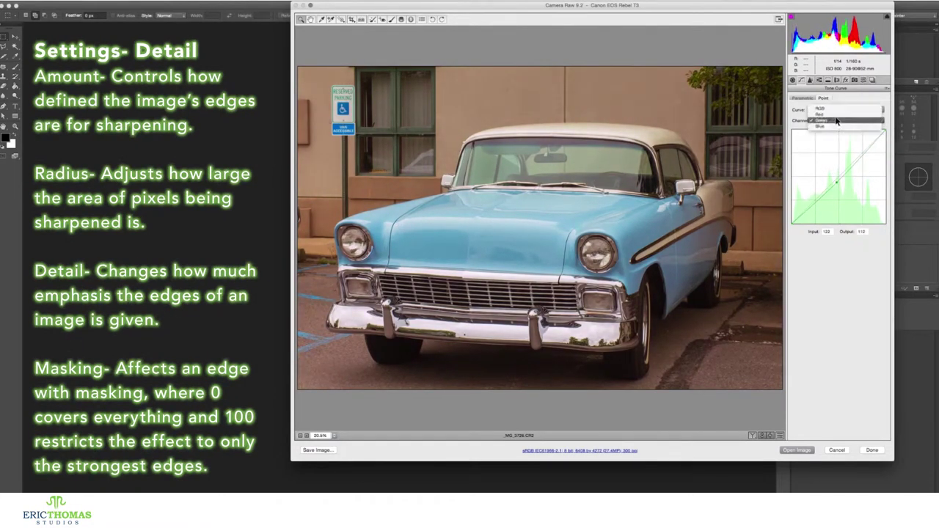
pyautogui.click(833, 114)
pyautogui.moveTo(848, 164); pyautogui.dragTo(843, 179)
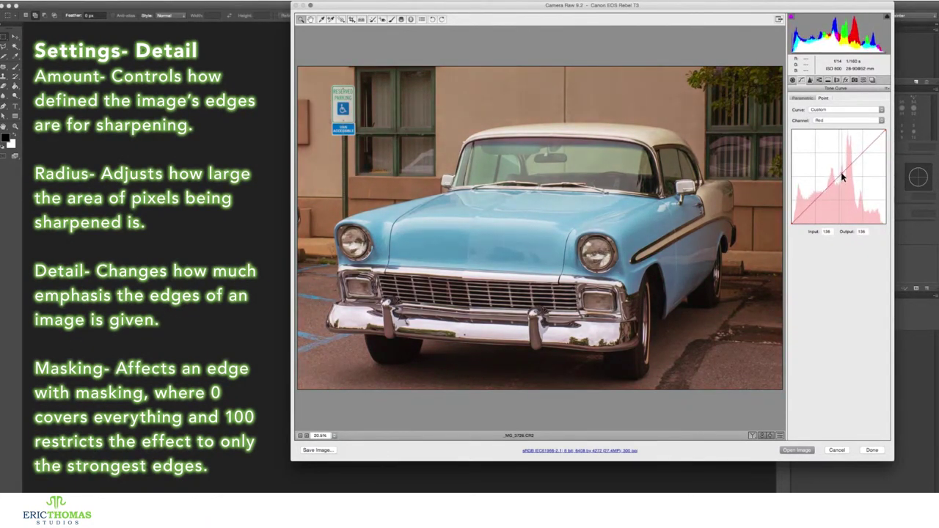
# - Pull the RGB point curve down to darken the photo
pyautogui.click(844, 121)
pyautogui.click(832, 110)
pyautogui.moveTo(837, 180); pyautogui.dragTo(836, 191)
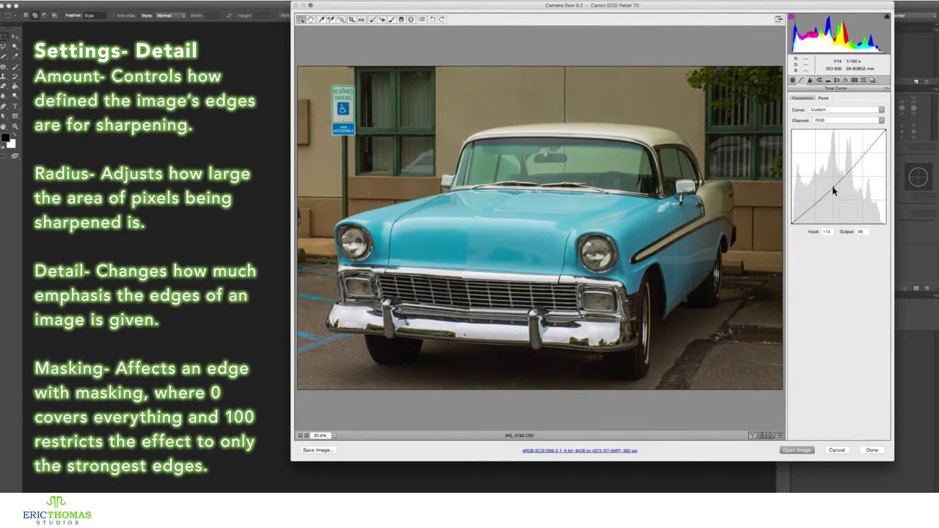
pyautogui.click(782, 81)
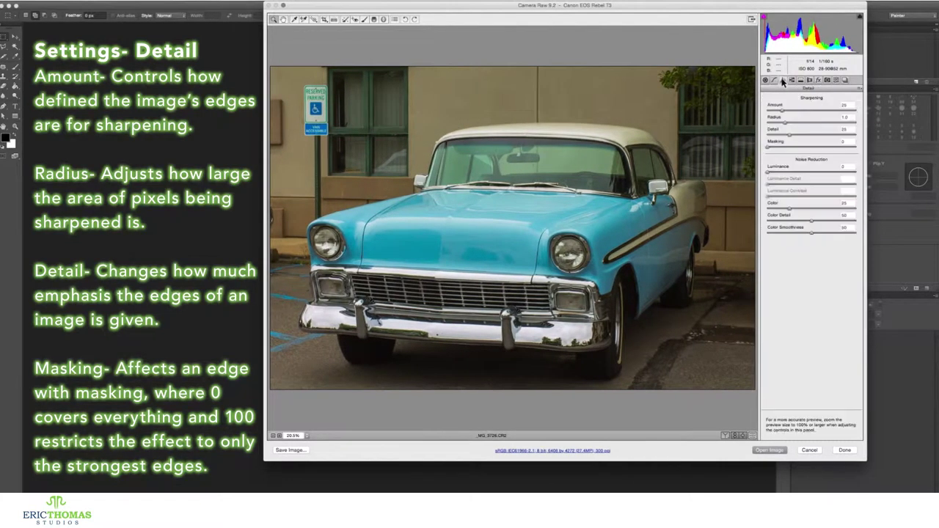
# - Set Sharpening Amount 150, Luminance and Color noise reduction 99, and maximum Luminance Detail
pyautogui.click(863, 110)
pyautogui.click(863, 112)
pyautogui.write('150')
pyautogui.scroll(5, 535, 184)
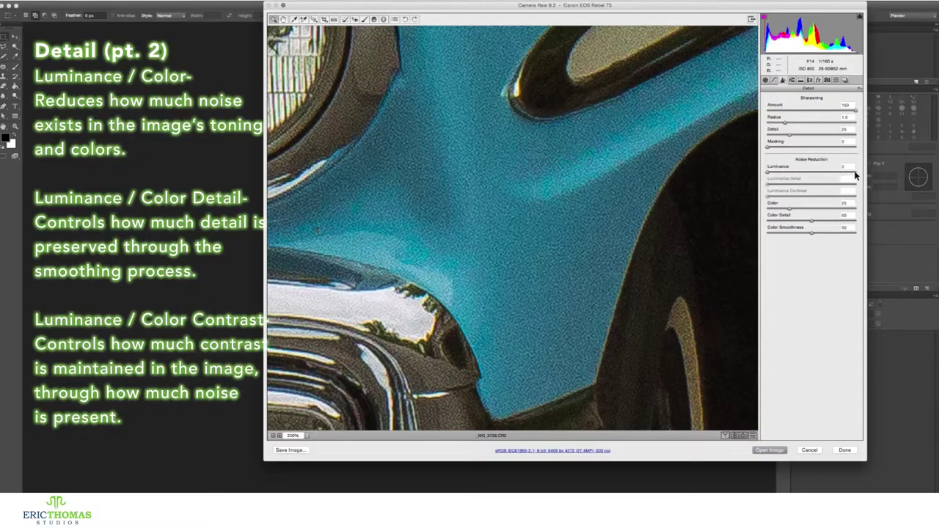
pyautogui.click(855, 173)
pyautogui.click(851, 206)
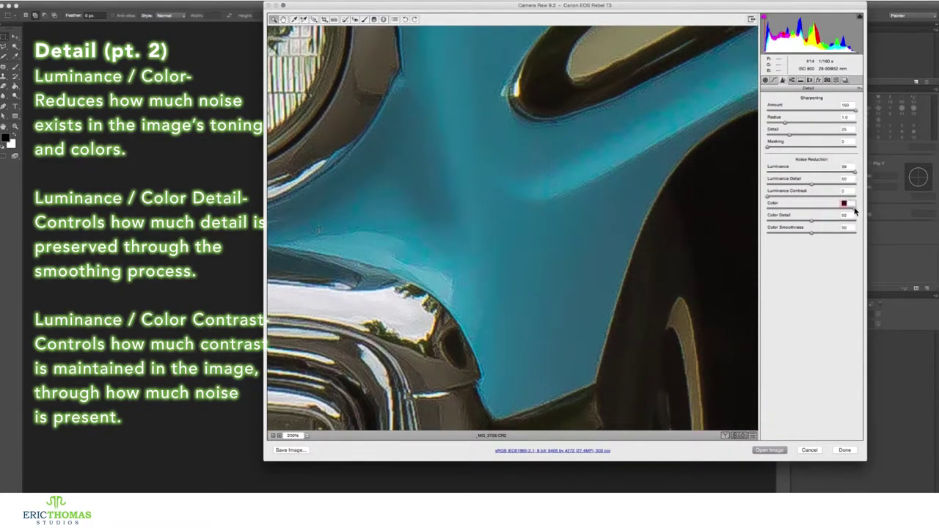
pyautogui.keyDown('alt'); pyautogui.click(551, 161); pyautogui.keyUp('alt')
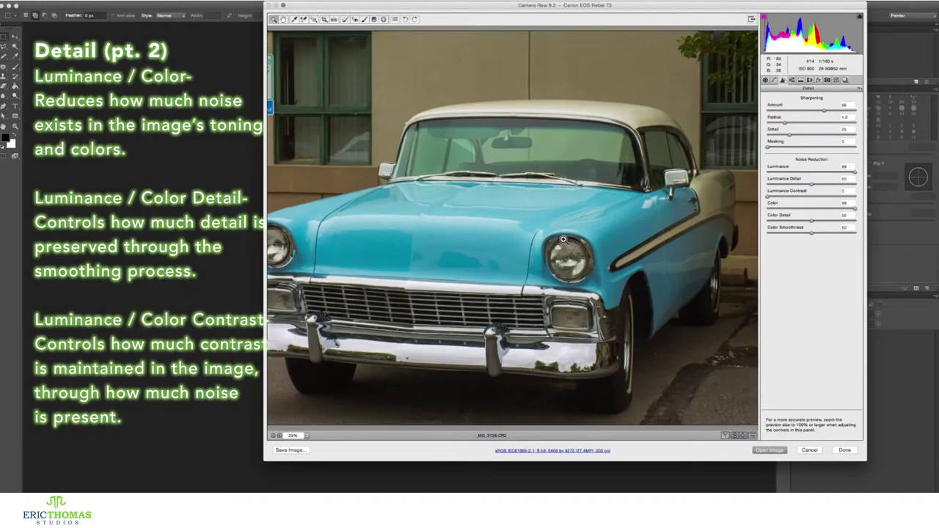
pyautogui.press('Tab')
pyautogui.moveTo(805, 188); pyautogui.dragTo(863, 188)
pyautogui.click(791, 80)
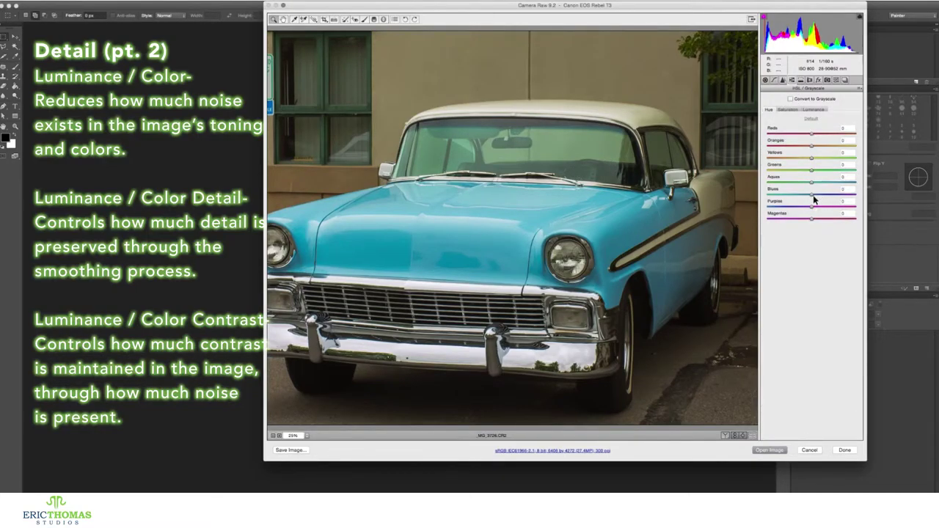
# - Shift the Aquas hue, desaturate Greens to -88 and Purples fully, and reset Reds luminance to 0
pyautogui.moveTo(812, 194)
pyautogui.mouseDown()
pyautogui.moveTo(830, 194)
pyautogui.moveTo(812, 194)
pyautogui.moveTo(824, 182)
pyautogui.mouseUp()
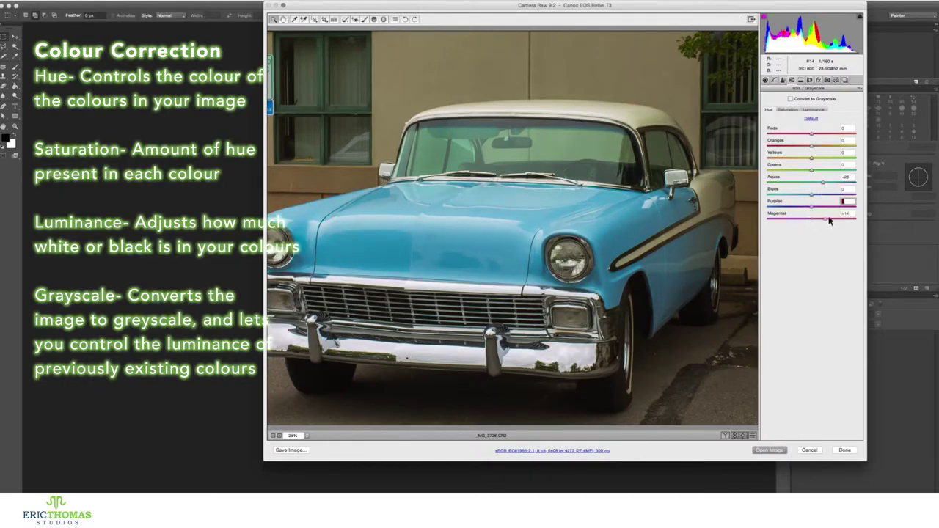
pyautogui.click(788, 109)
pyautogui.moveTo(812, 169)
pyautogui.mouseDown()
pyautogui.moveTo(771, 172)
pyautogui.moveTo(790, 158)
pyautogui.moveTo(789, 133)
pyautogui.mouseUp()
pyautogui.moveTo(811, 206); pyautogui.dragTo(768, 211)
pyautogui.click(813, 110)
pyautogui.doubleClick(769, 135)
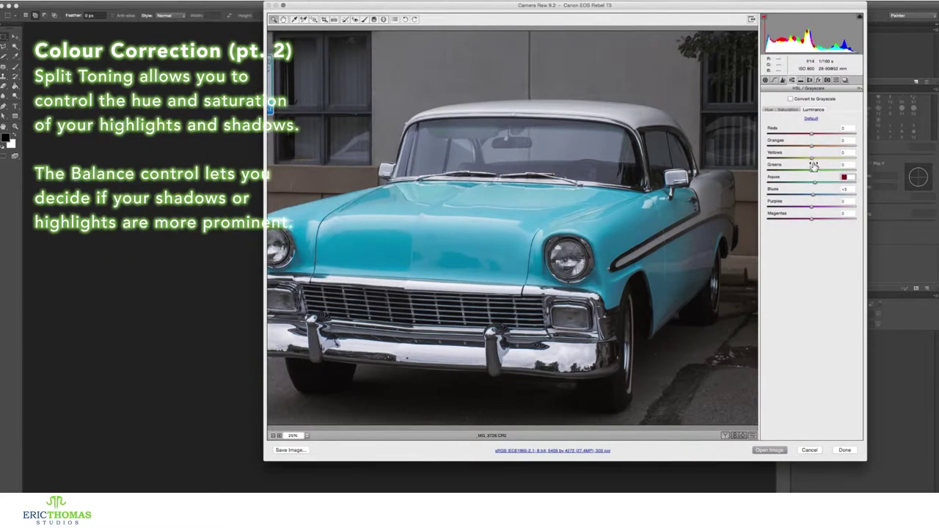
pyautogui.click(804, 82)
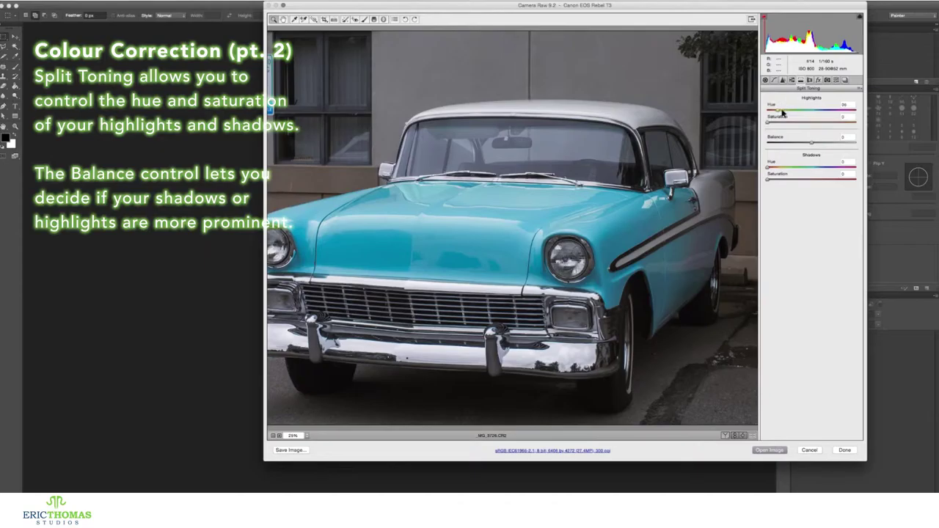
# - Give the highlights a light warm tint and the shadows a bluish-purple tone
pyautogui.moveTo(767, 122)
pyautogui.mouseDown()
pyautogui.moveTo(849, 123)
pyautogui.moveTo(772, 123)
pyautogui.mouseUp()
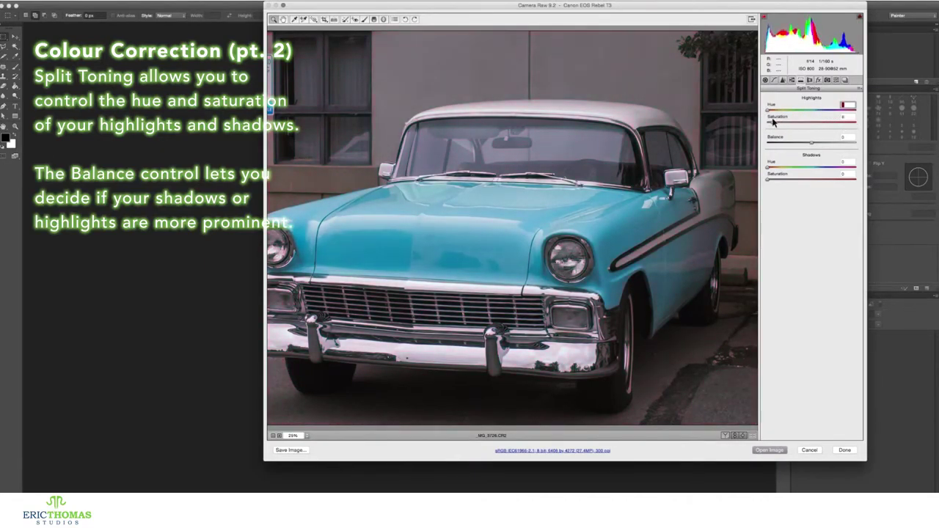
pyautogui.moveTo(768, 179)
pyautogui.mouseDown()
pyautogui.moveTo(826, 171)
pyautogui.moveTo(785, 168)
pyautogui.moveTo(769, 179)
pyautogui.mouseUp()
pyautogui.moveTo(791, 123); pyautogui.dragTo(805, 124)
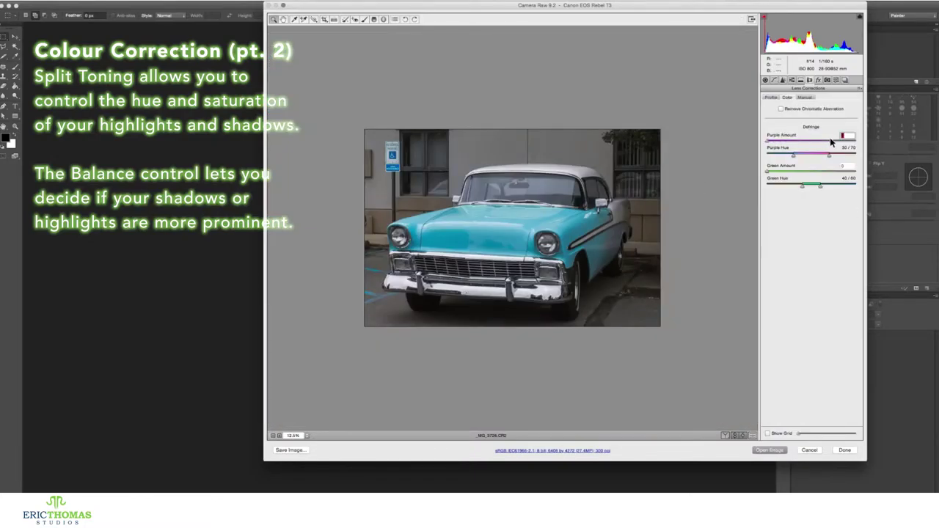
# - Apply Distortion +3 and Horizontal -20 with Rotate 0, Scale 100 and no lens vignetting
pyautogui.click(805, 97)
pyautogui.moveTo(811, 159)
pyautogui.mouseDown()
pyautogui.moveTo(785, 160)
pyautogui.moveTo(811, 159)
pyautogui.moveTo(805, 207)
pyautogui.moveTo(814, 211)
pyautogui.moveTo(766, 236)
pyautogui.mouseUp()
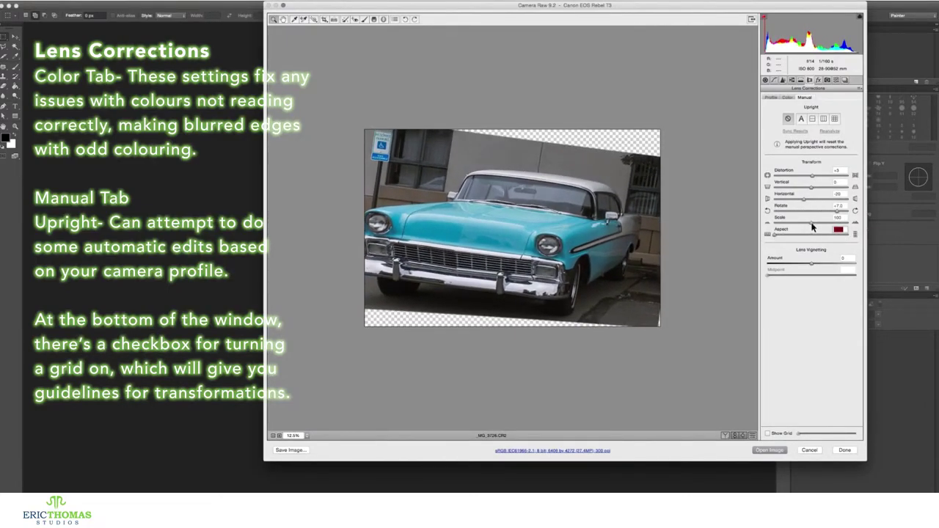
pyautogui.write('0')
pyautogui.doubleClick(836, 210)
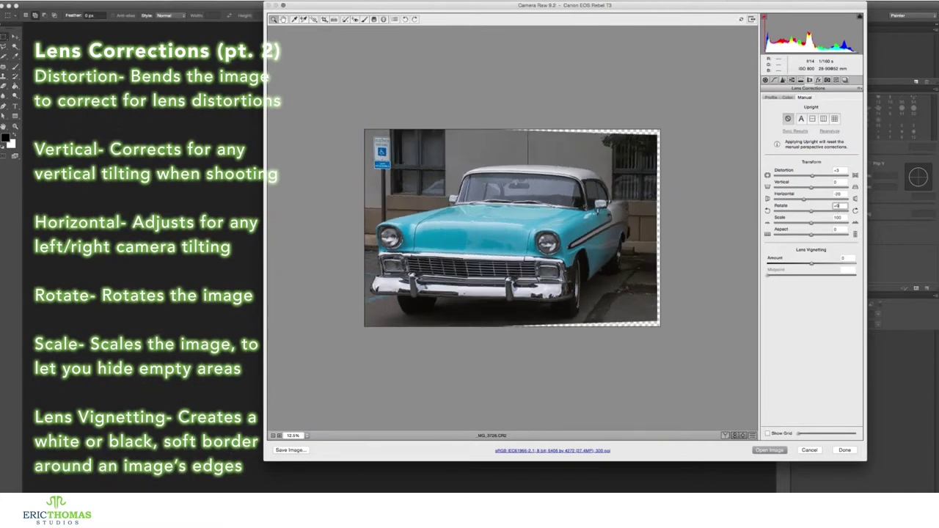
pyautogui.press('Tab')
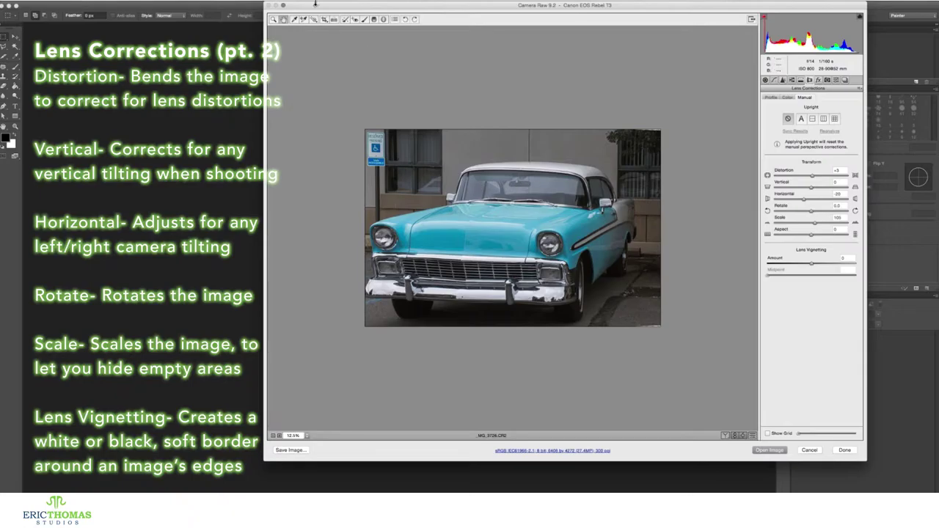
pyautogui.moveTo(814, 226); pyautogui.dragTo(813, 225)
pyautogui.write('100')
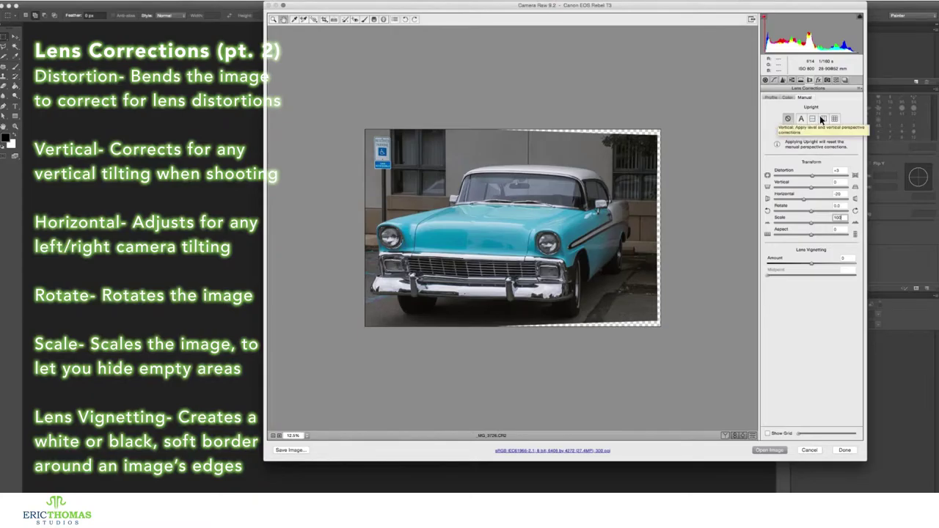
pyautogui.moveTo(763, 266)
pyautogui.mouseDown()
pyautogui.moveTo(847, 266)
pyautogui.moveTo(812, 267)
pyautogui.mouseUp()
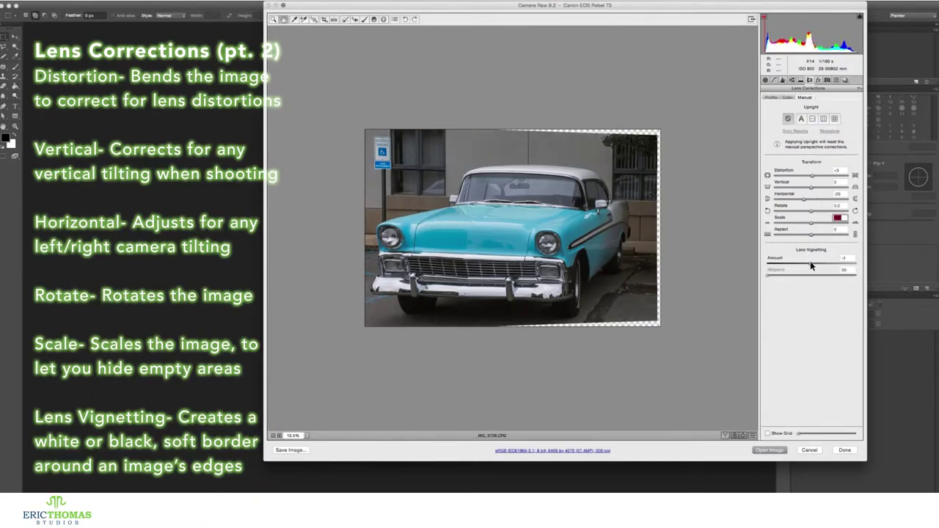
pyautogui.click(818, 80)
# - Set Dehaze to +18, keep post-crop vignette at 0, and set Grain Amount to 100
pyautogui.moveTo(813, 112)
pyautogui.mouseDown()
pyautogui.moveTo(758, 116)
pyautogui.moveTo(870, 116)
pyautogui.moveTo(826, 115)
pyautogui.mouseUp()
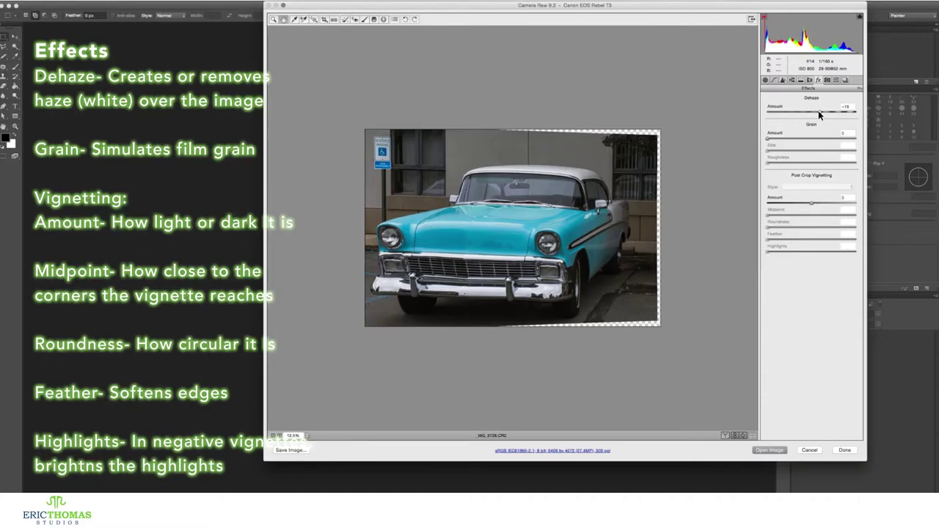
pyautogui.moveTo(811, 203)
pyautogui.mouseDown()
pyautogui.moveTo(869, 208)
pyautogui.moveTo(743, 207)
pyautogui.moveTo(812, 206)
pyautogui.mouseUp()
pyautogui.doubleClick(813, 206)
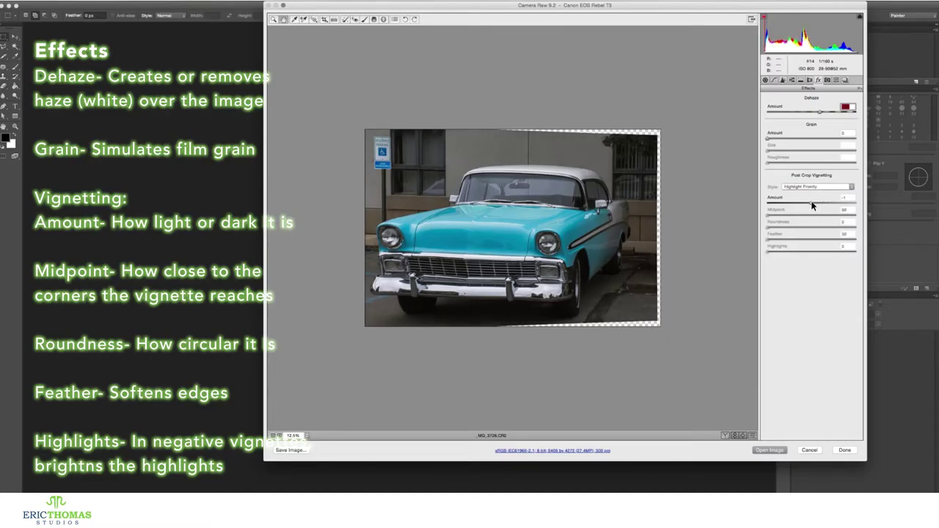
pyautogui.moveTo(767, 138); pyautogui.dragTo(856, 138)
# - Zoom the preview in on the car to inspect the grain
pyautogui.press('z')
pyautogui.click(582, 176)
pyautogui.click(570, 76)
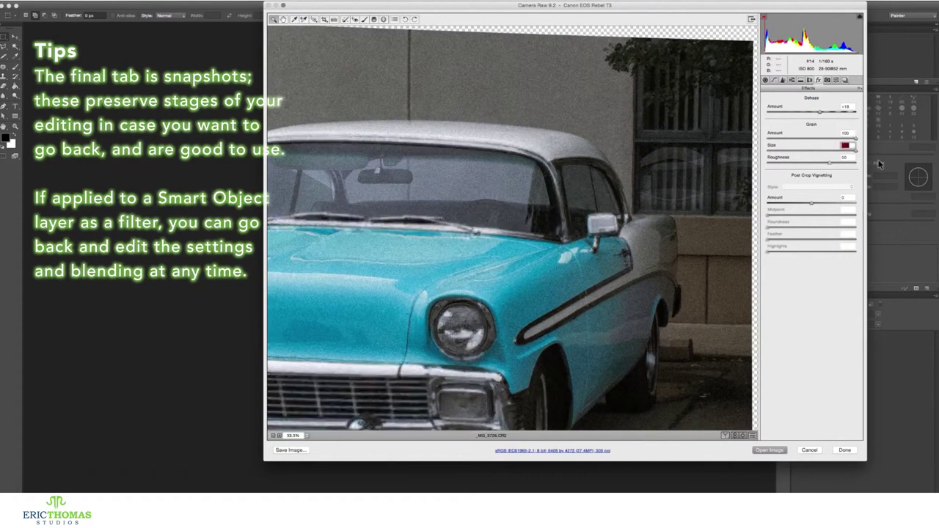